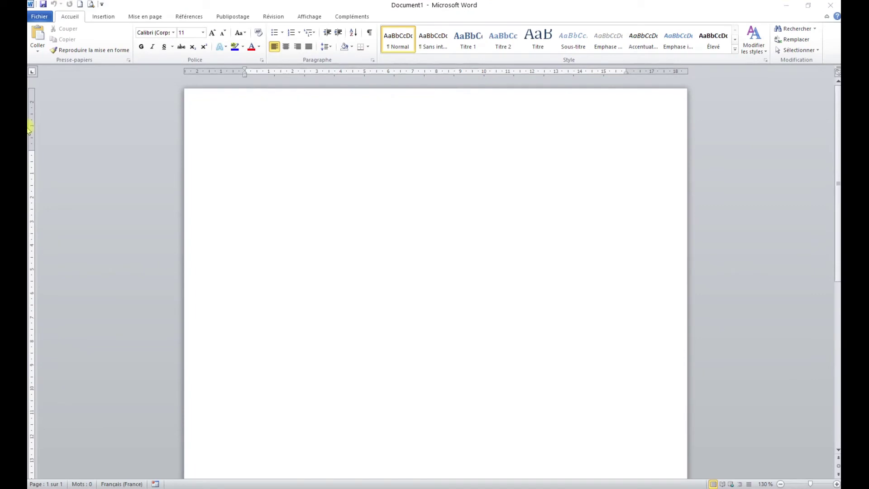
key(ctrl+1)
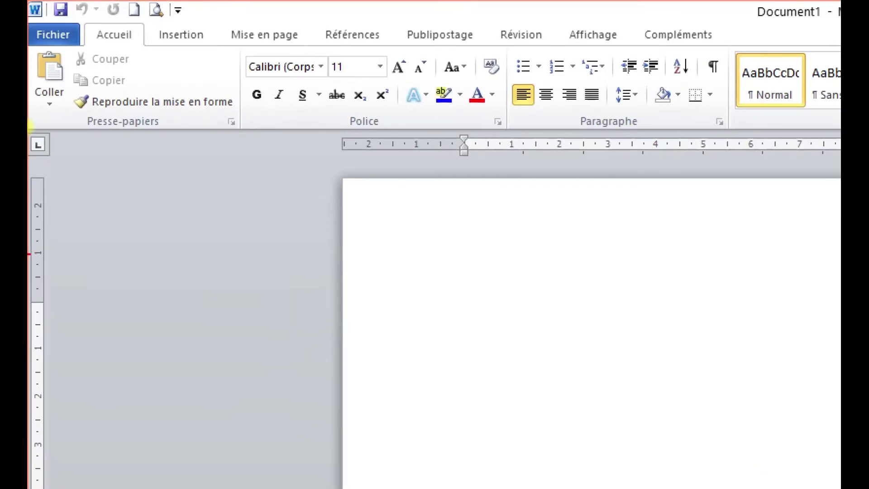
mouse_move(35, 167)
mouse_down()
mouse_move(68, 131)
mouse_move(29, 119)
mouse_up()
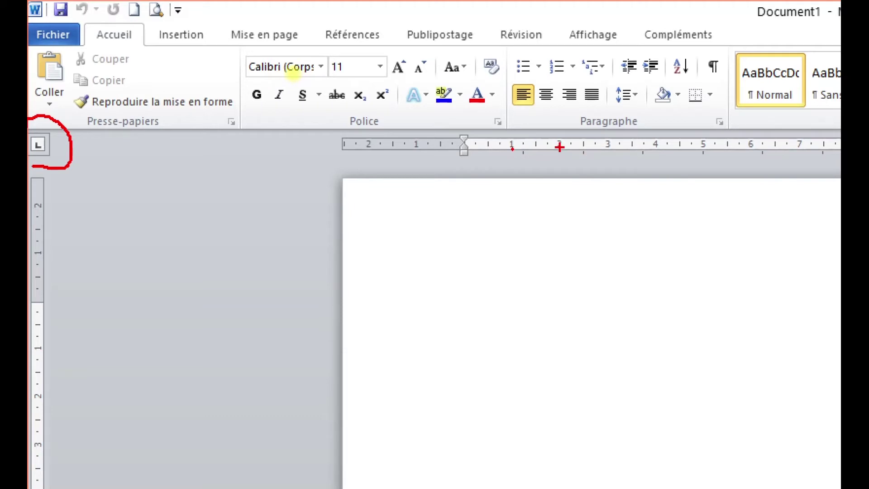
click(281, 73)
key(Escape)
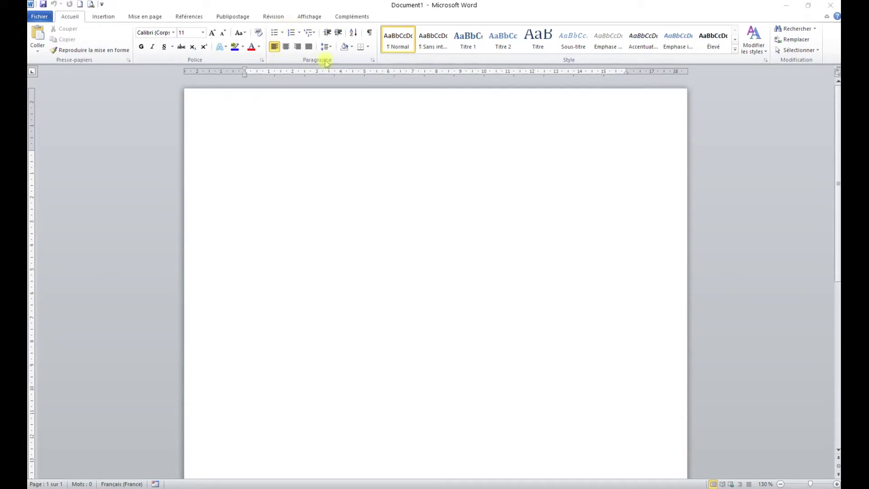
Review the tab stop settings of the current paragraph, including alignments and leader options, without changing them
click(373, 61)
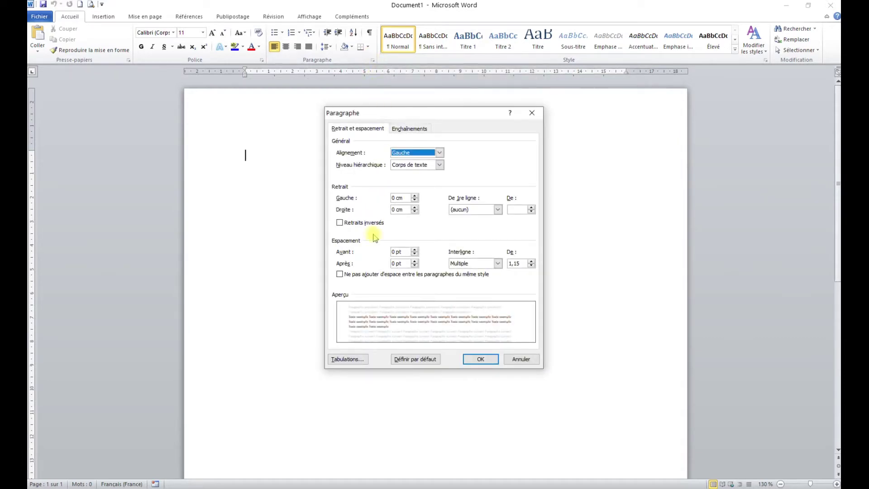
click(348, 360)
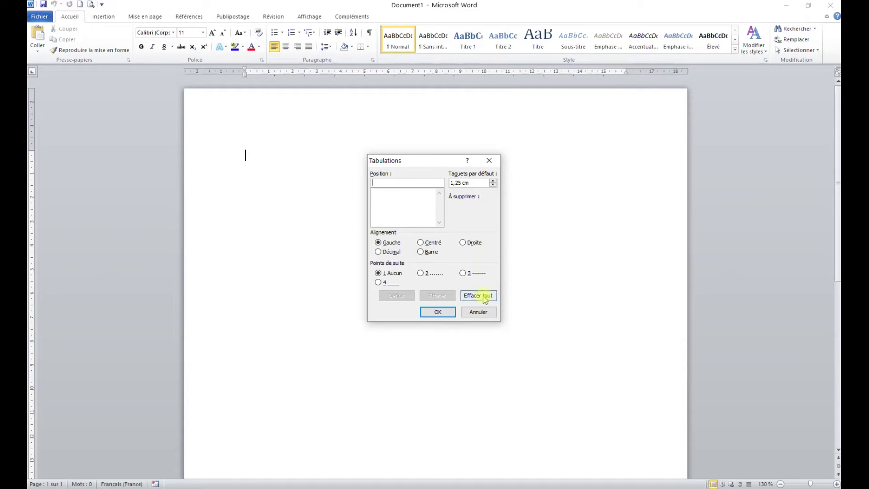
click(480, 314)
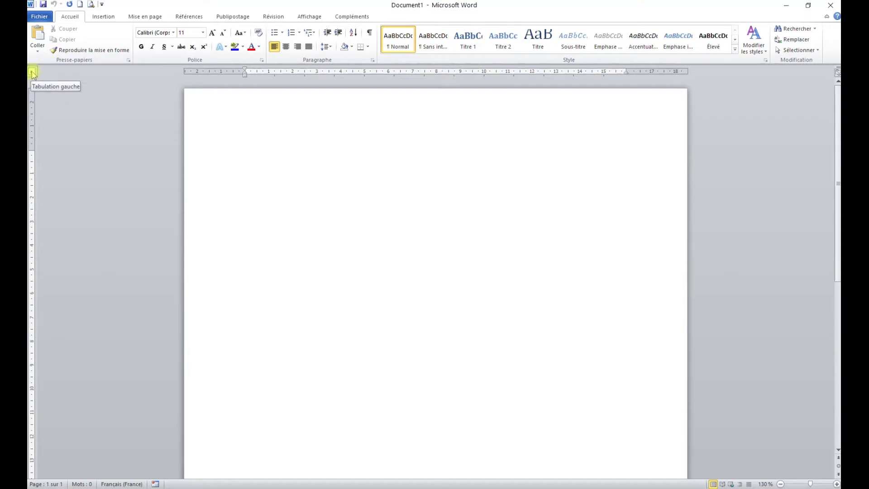
Set a left tab stop at 2 cm and a right tab stop at 14 cm for the empty paragraph
click(293, 72)
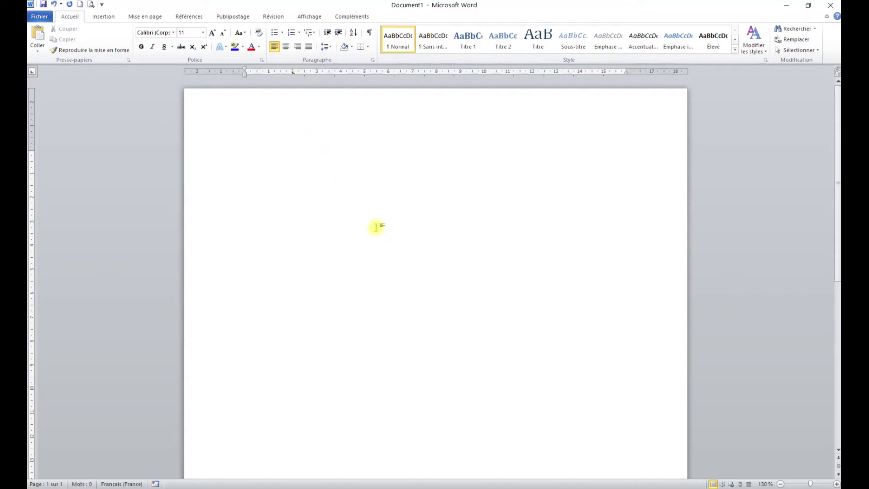
click(32, 71)
click(32, 72)
click(579, 73)
Show the formatting marks and enter "Le père Goriot" at the first tab stop and "balzac" at the second
click(370, 33)
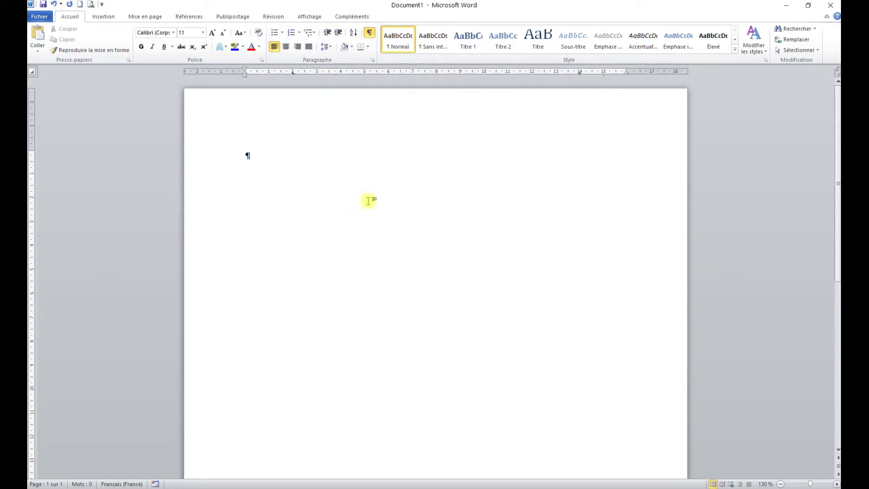
click(247, 155)
key(Tab)
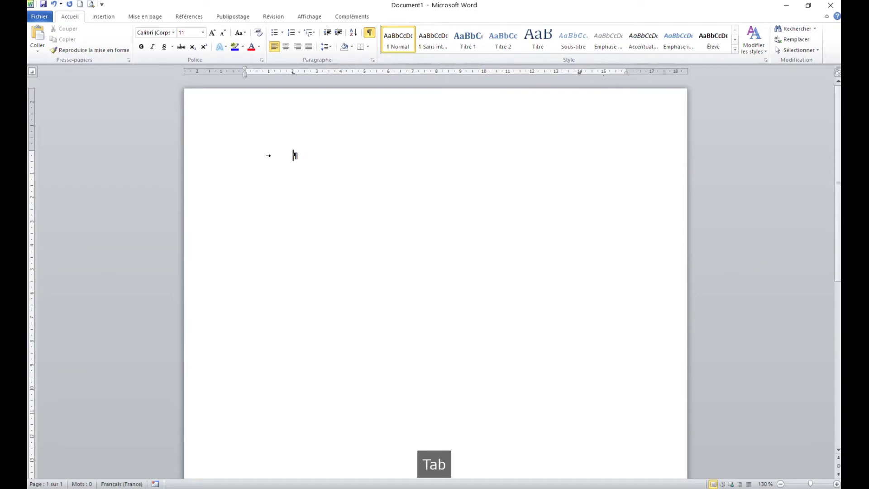
text(Le )
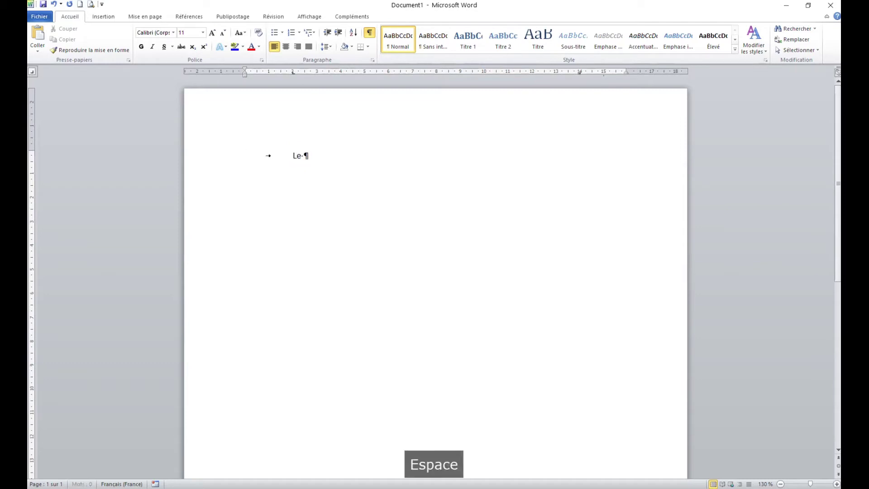
text(père Goriot)
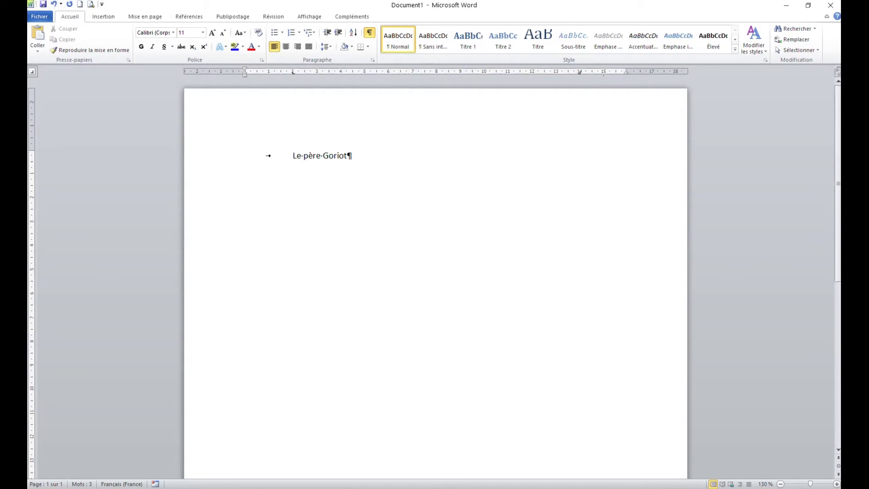
key(Tab)
text(balzac)
Add a second line with "Mademoiselle de Maupin" at the first tab stop and "théophile gauthier" at the second
key(Return)
key(Tab)
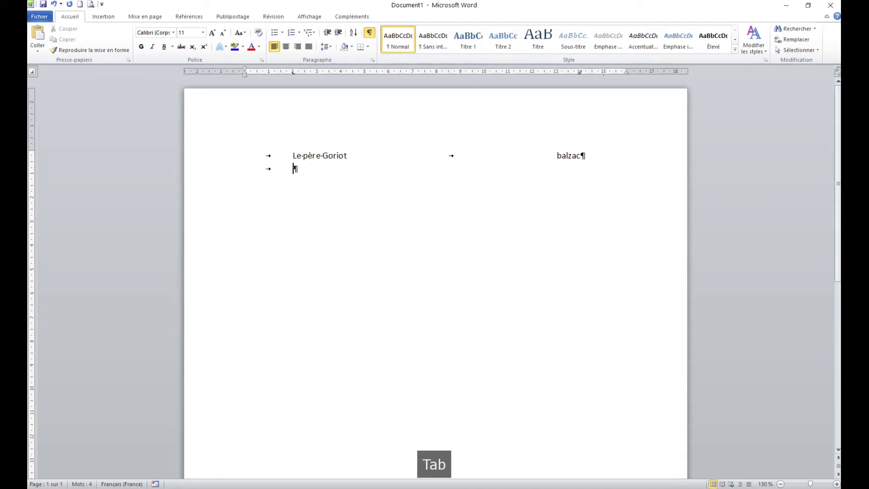
text(Made)
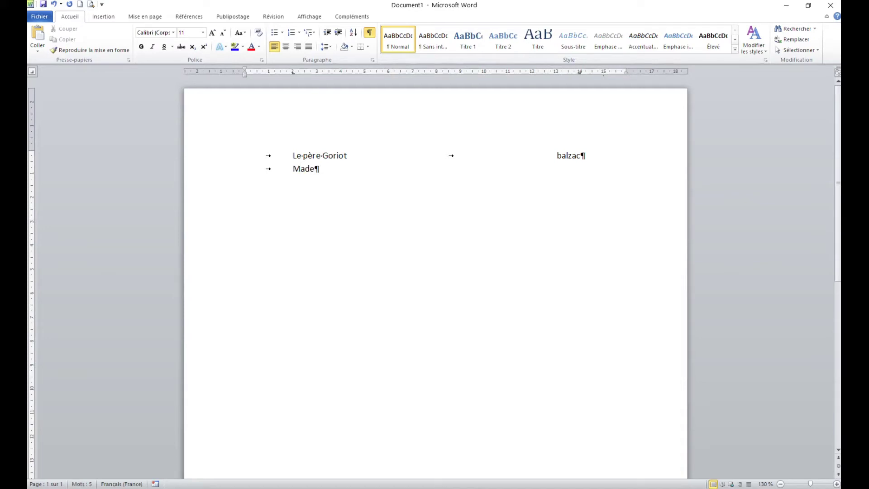
text(moiselle de Mau)
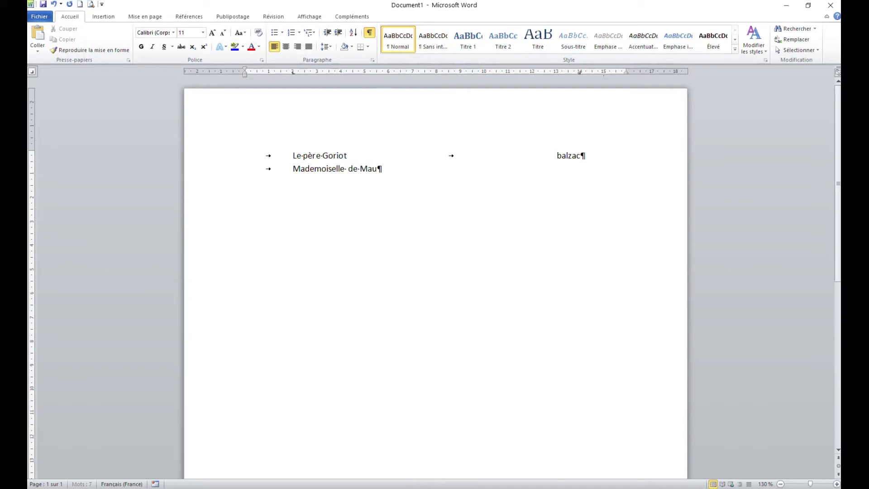
text(pin)
key(Tab)
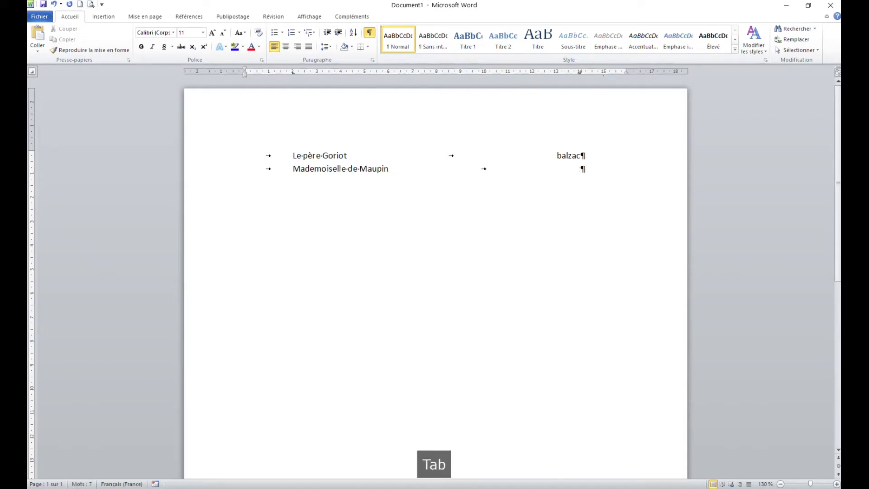
text(théo)
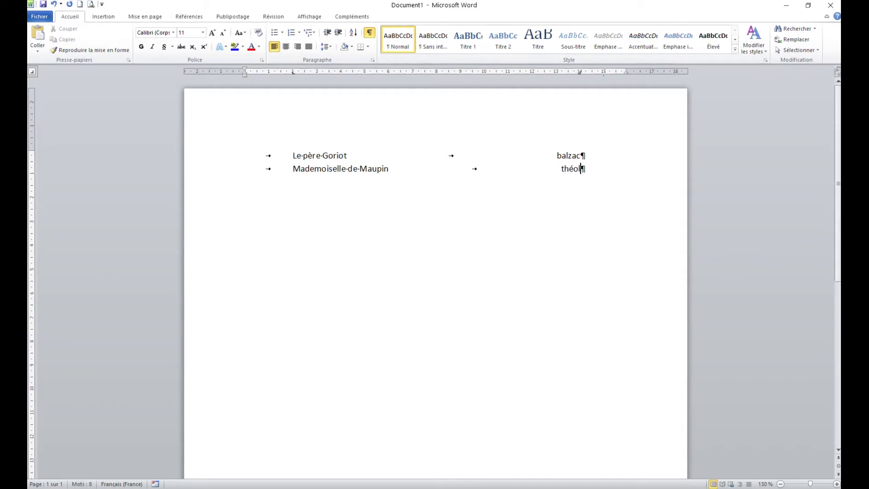
text(l)
key(BackSpace)
text(phile gauthier)
Add a third line with "Madame bovary" at the first tab stop and "flaubert" at the second
key(Return)
key(Tab)
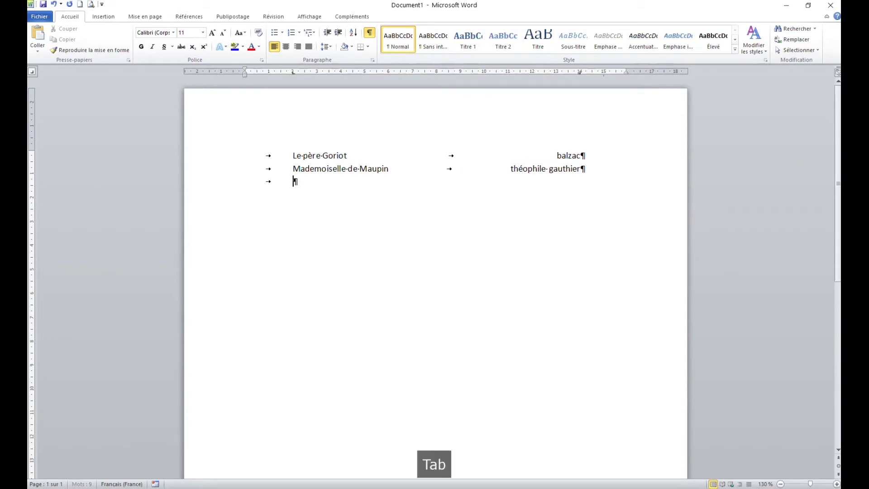
text(M)
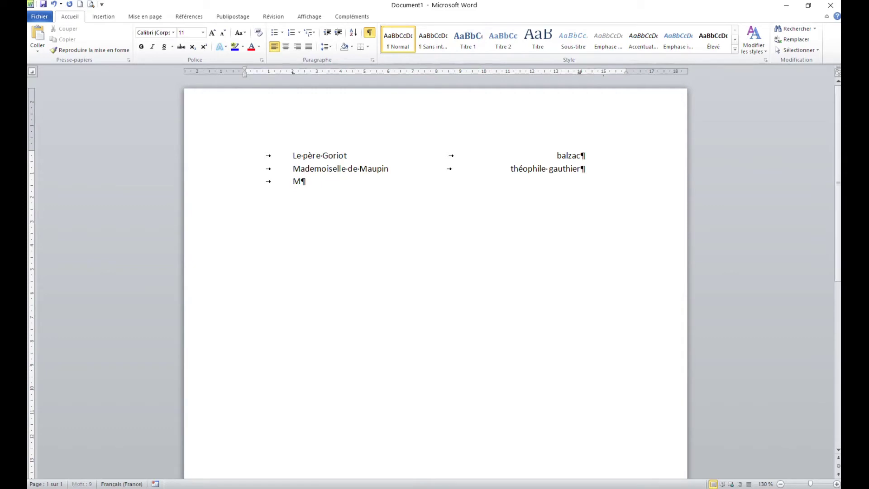
text(adame b)
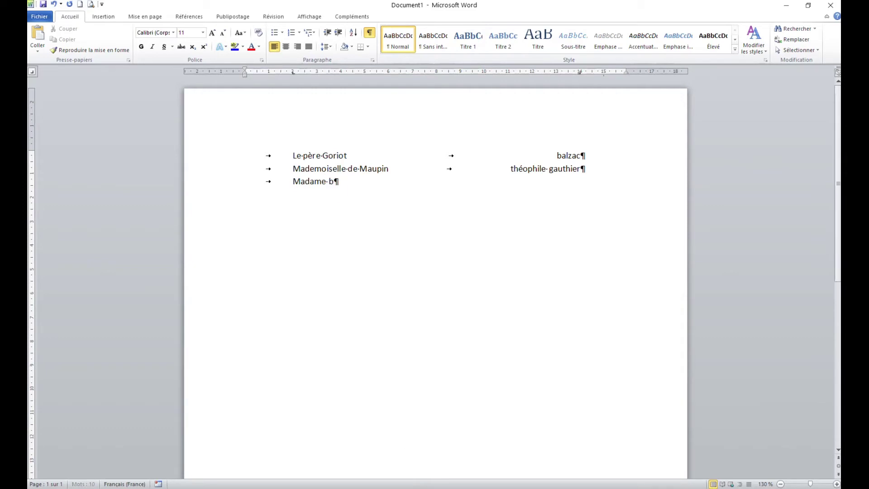
text(ovary)
key(Tab)
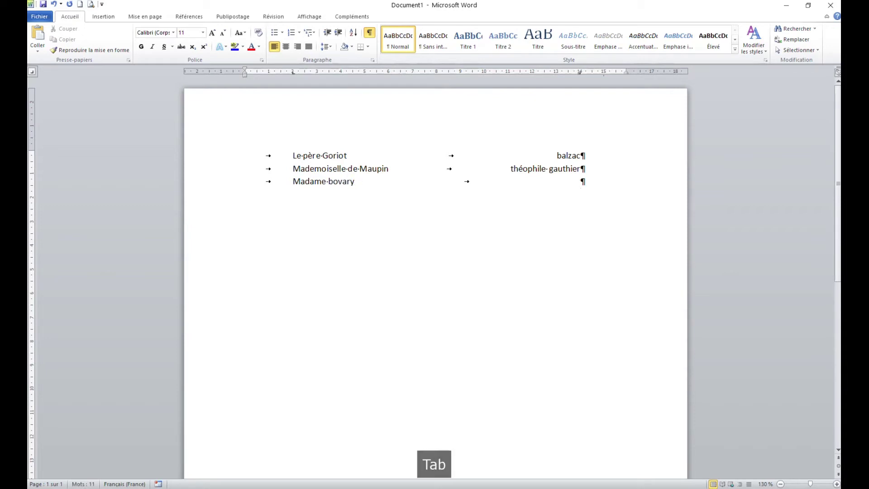
text(faluber)
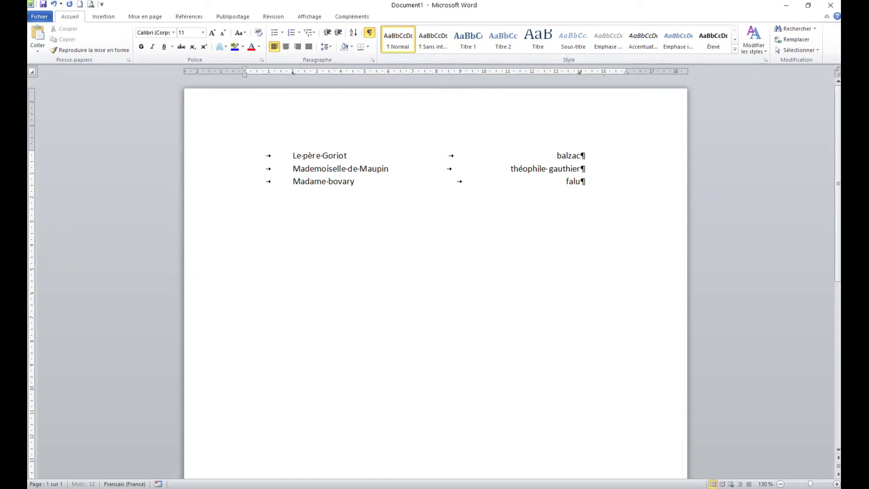
key(BackSpace)
key(BackSpace)
key(BackSpace)
key(BackSpace)
key(BackSpace)
key(BackSpace)
key(BackSpace)
text(laubert)
Add a fourth line with "Les misérables" at the first tab stop and "victor hugo" at the second
key(Return)
key(Tab)
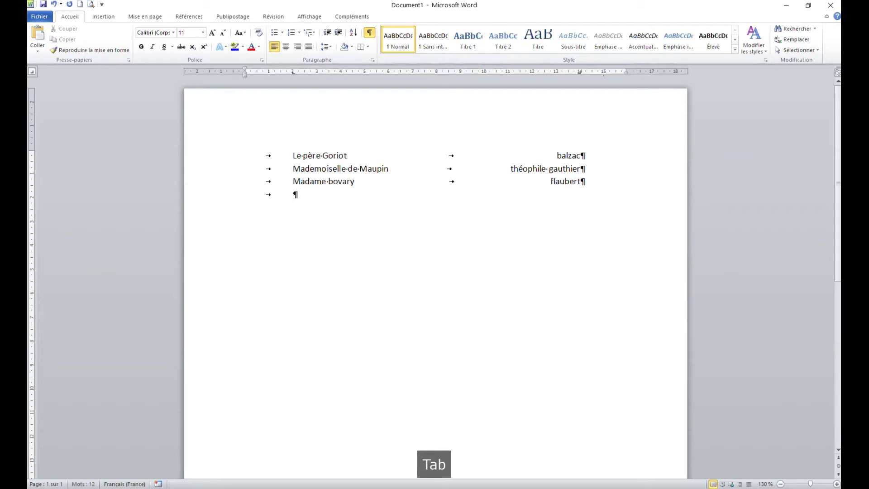
text(Les misérables)
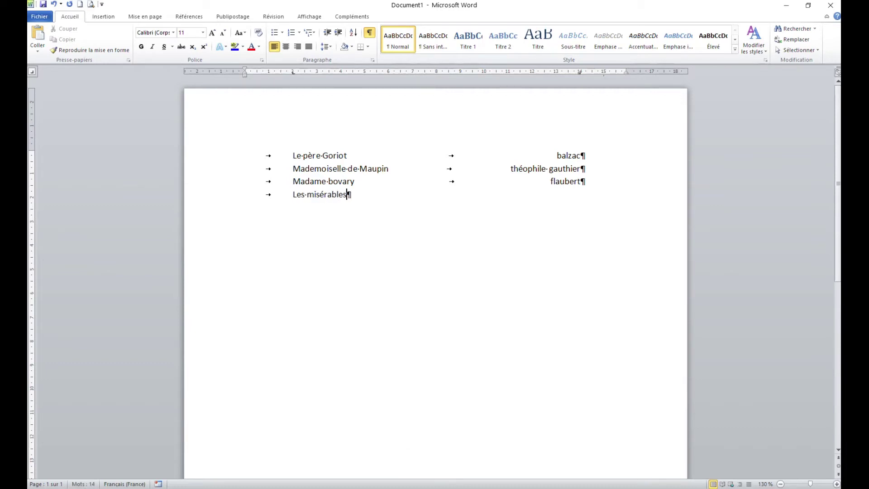
key(Tab)
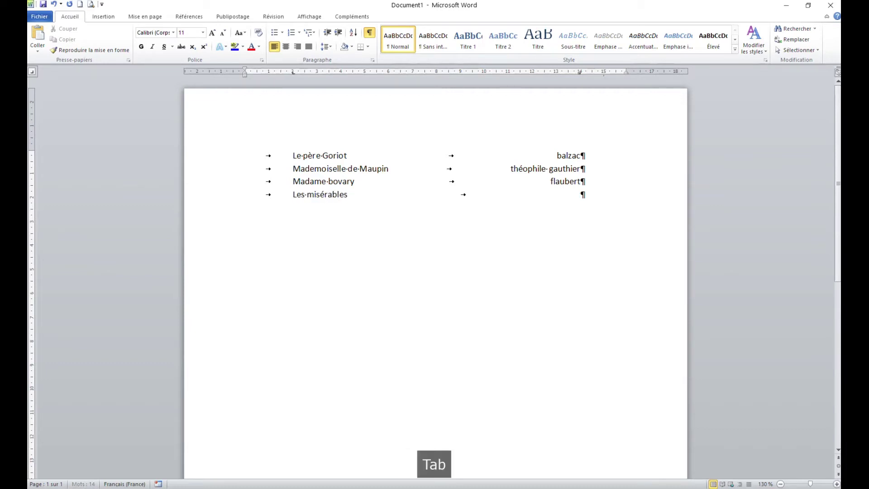
text(victor)
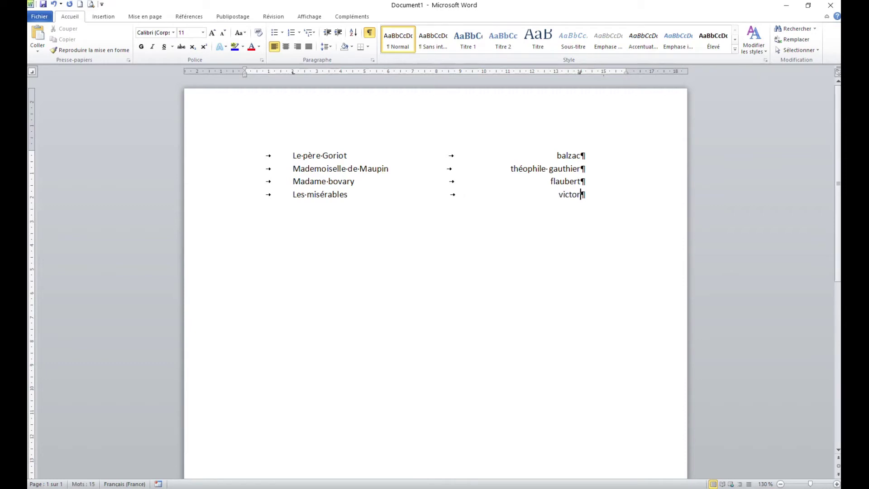
text( h)
text(go)
key(BackSpace)
key(BackSpace)
text(ugo)
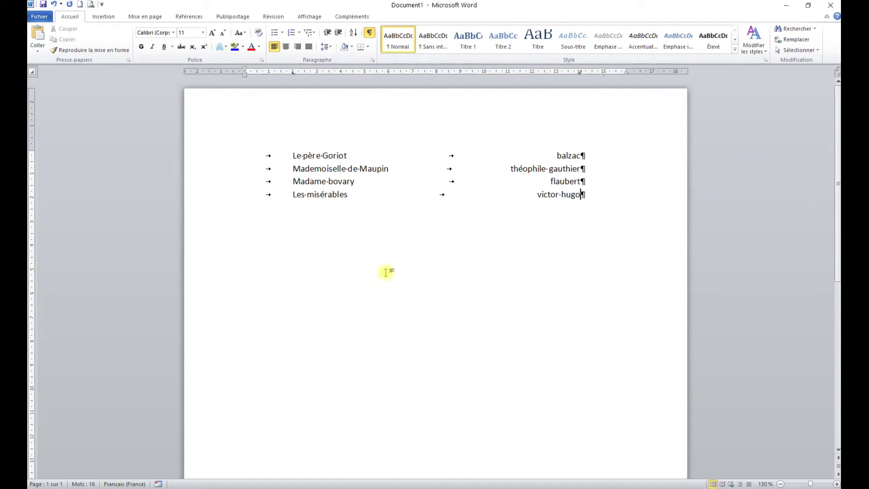
Change the word "bovary" in the third line to all uppercase
click(339, 181)
click(344, 181)
click(241, 32)
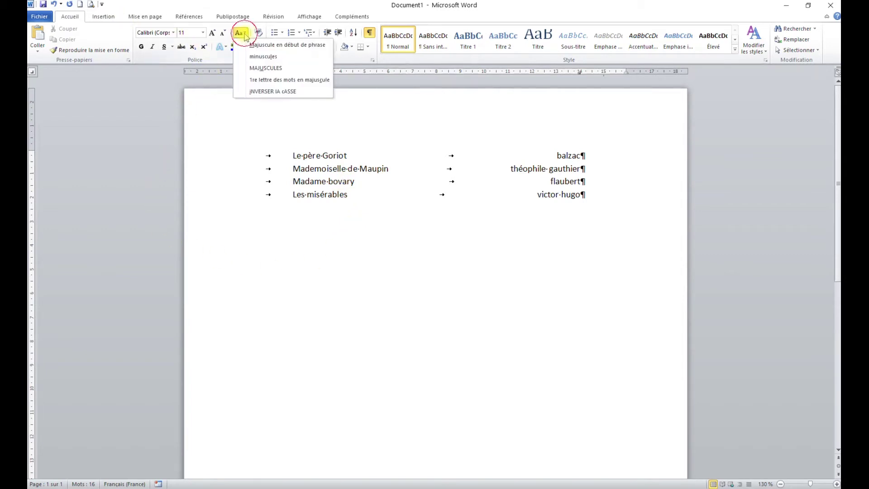
click(264, 68)
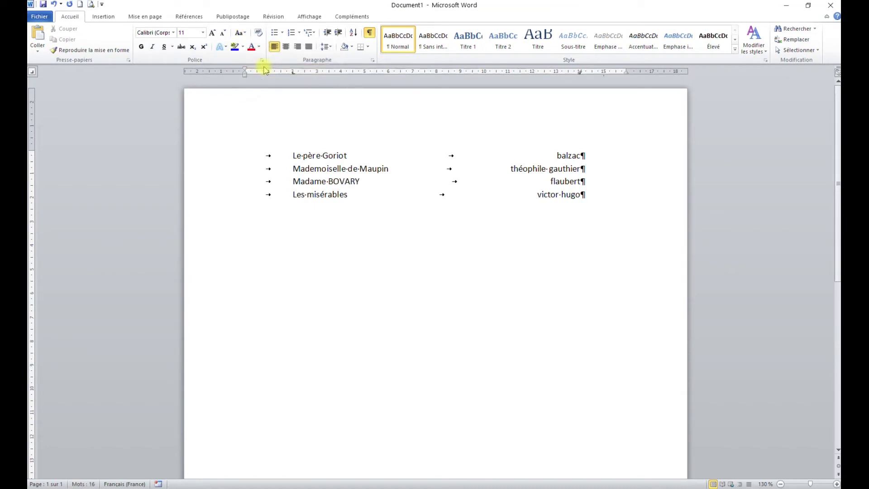
Capitalize only the first letter of "Bovary" in the third line and of "Misérables" in the fourth
click(244, 33)
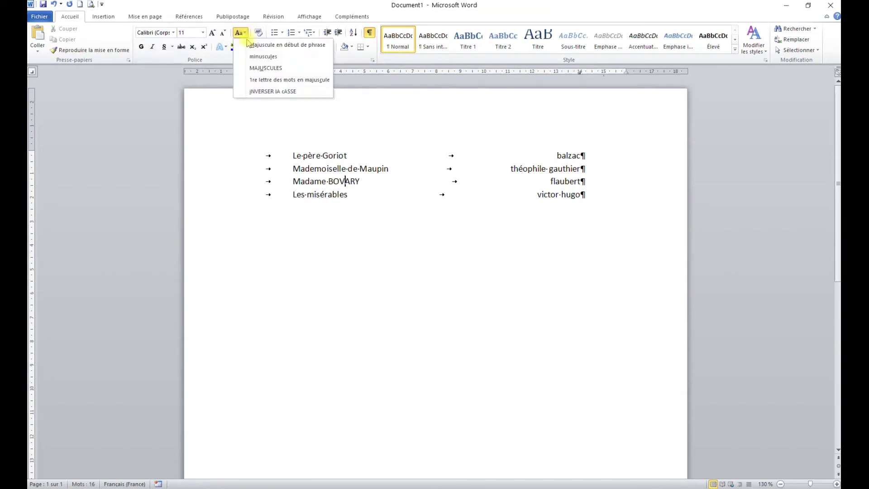
click(268, 80)
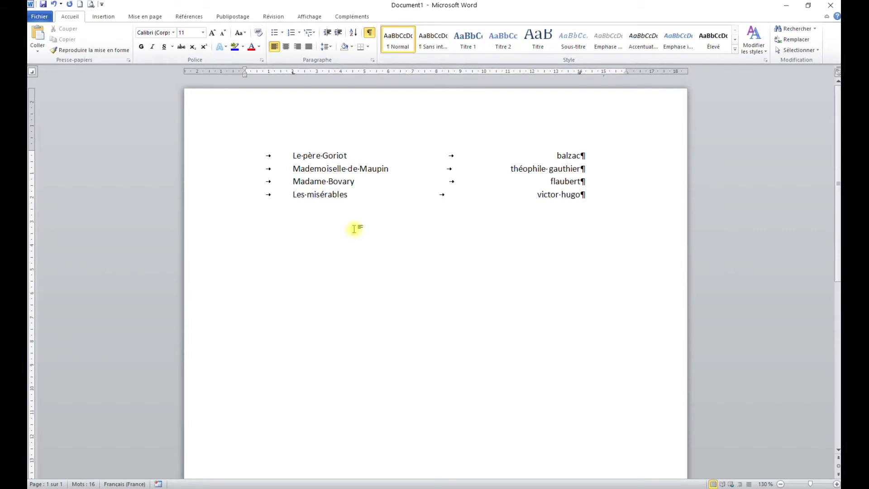
key(shift+F3)
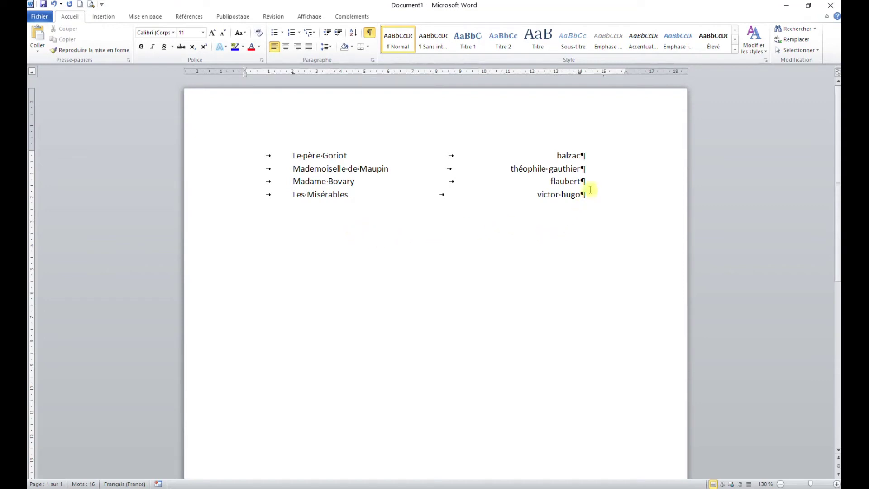
Change the four author names in the second column to all uppercase, leaving the book titles out of the selection
drag(583, 194, 553, 155)
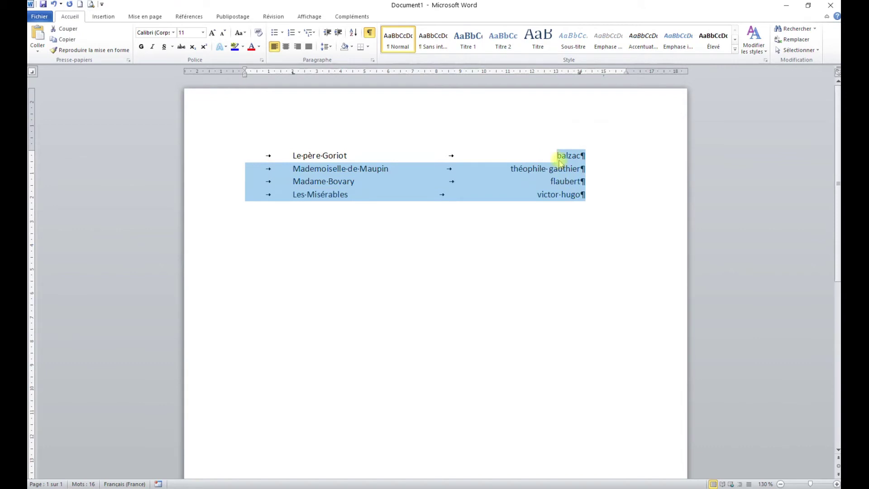
click(574, 181)
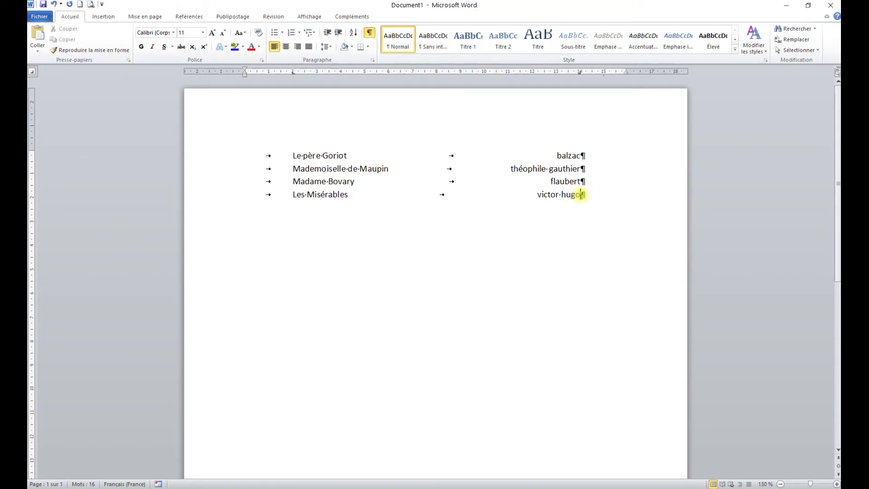
drag(581, 194, 502, 154)
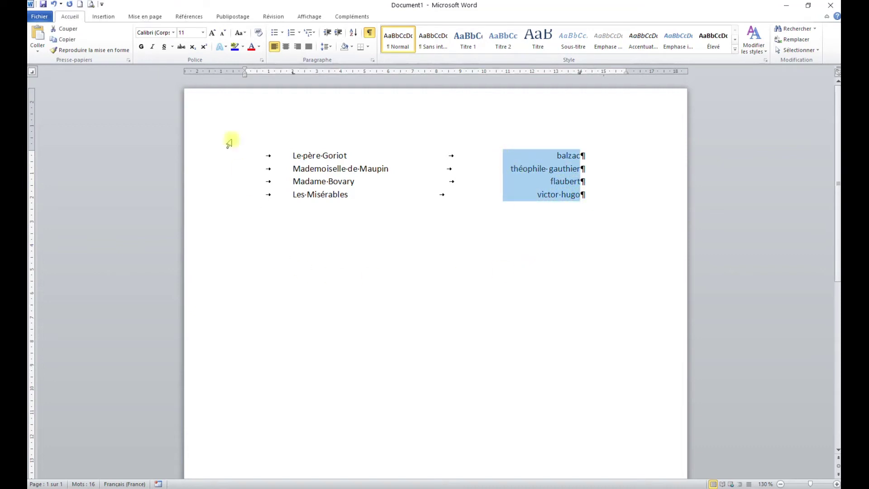
click(240, 33)
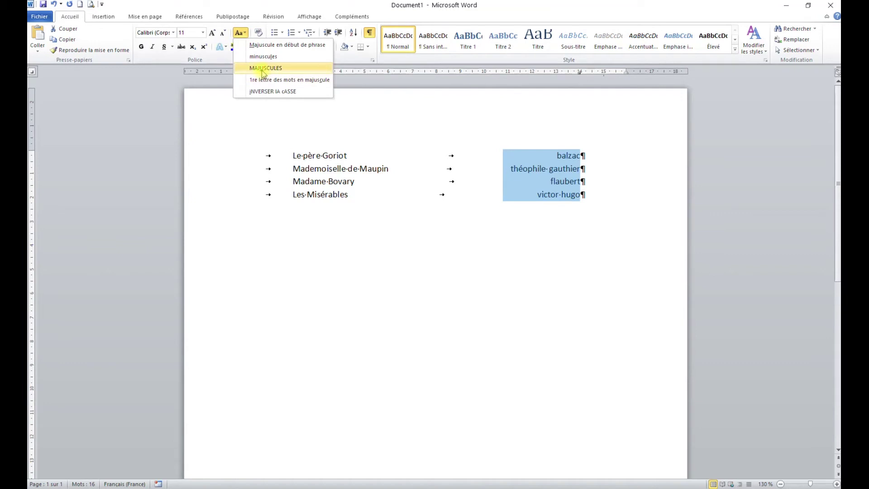
click(265, 69)
click(359, 182)
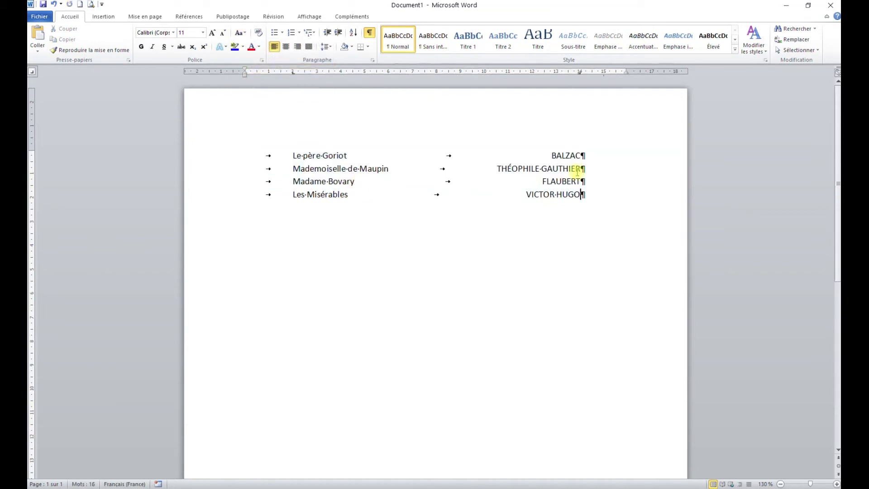
Add two empty paragraphs below the book list and clear the inherited tab stops from the last one
key(F9)
key(Return)
key(Return)
key(ctrl+q)
Set a centred tab stop at 4 cm and a decimal tab stop at 12 cm for the last empty paragraph
click(32, 72)
click(33, 72)
click(32, 72)
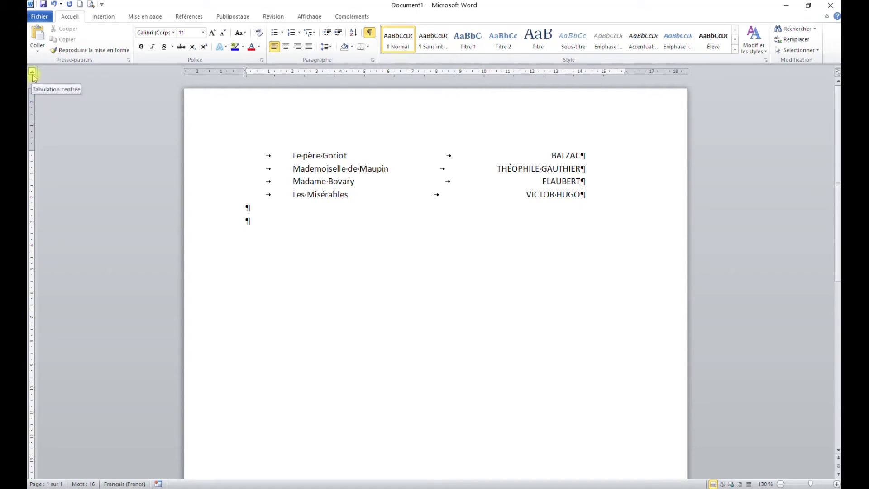
click(340, 73)
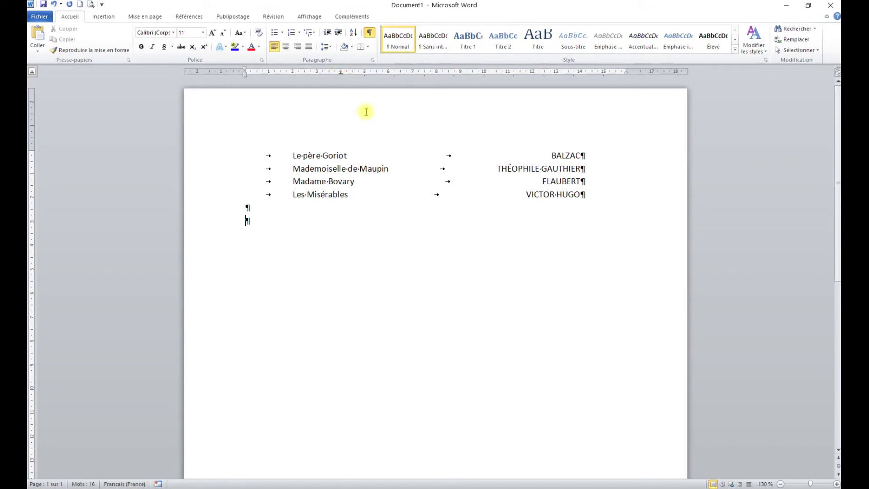
click(32, 73)
click(533, 73)
Enter "Travaux d'entretien" at the centred tab stop and 915.55 at the decimal tab stop
key(Tab)
text(Trava)
text(ux d'entre)
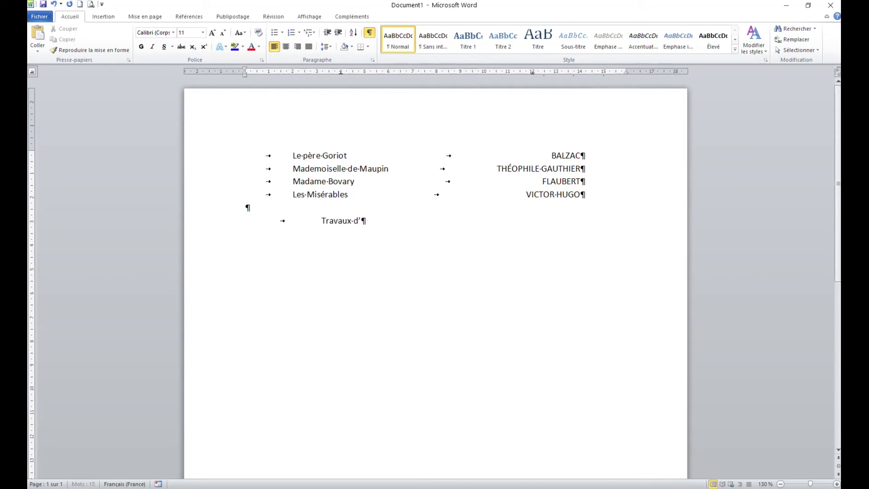
text(tien)
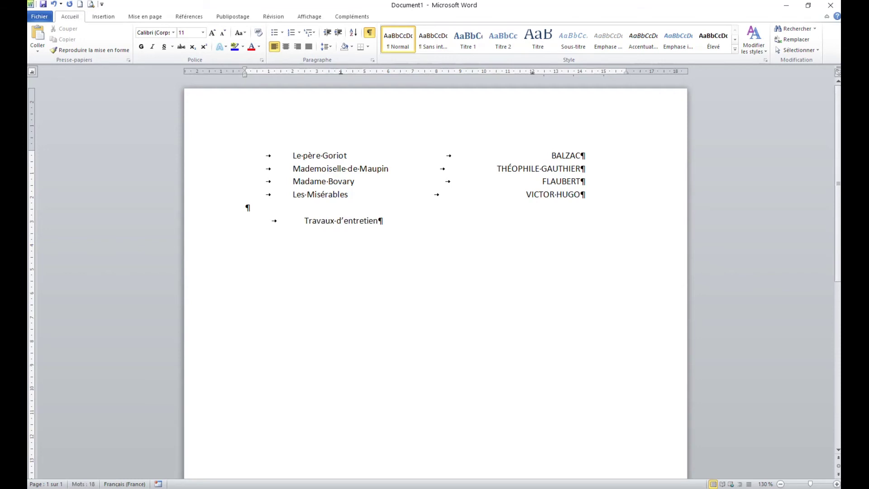
key(Tab)
text(915)
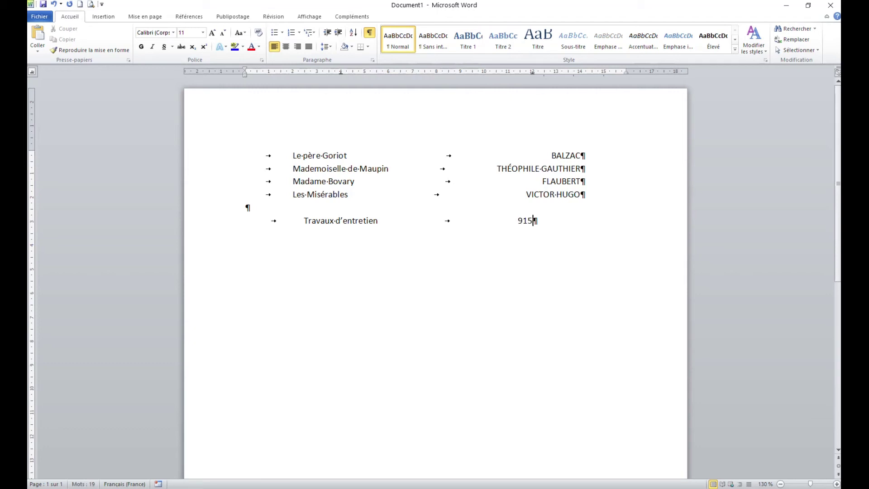
text(.55)
Add a second expense line with "Facture EDF" at the centred tab stop and 9789 at the decimal tab stop
key(Tab)
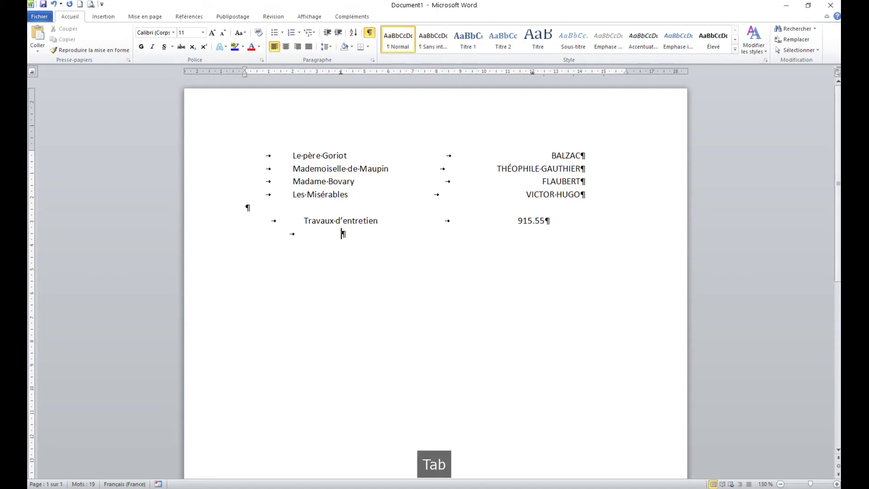
text(Facture EDF)
key(Tab)
text(9)
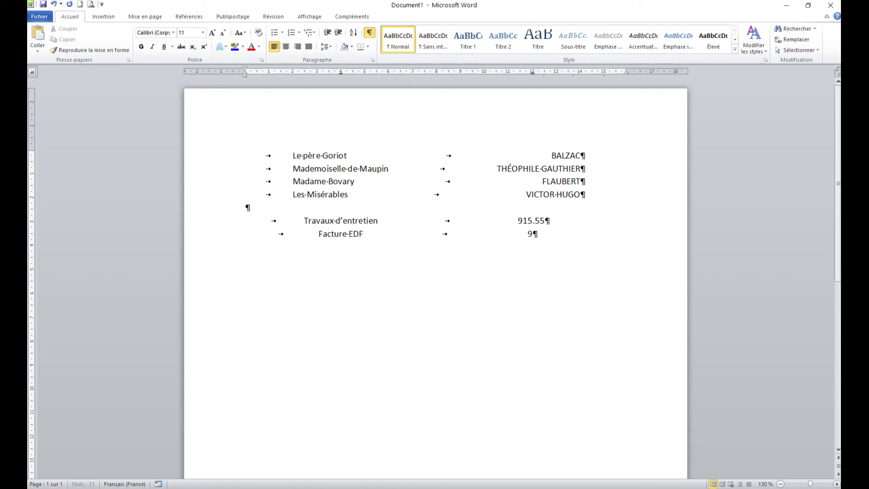
text(789)
Add a third expense line with "Frais divers" at the centred tab stop and 95.25 at the decimal tab stop
key(Return)
key(Tab)
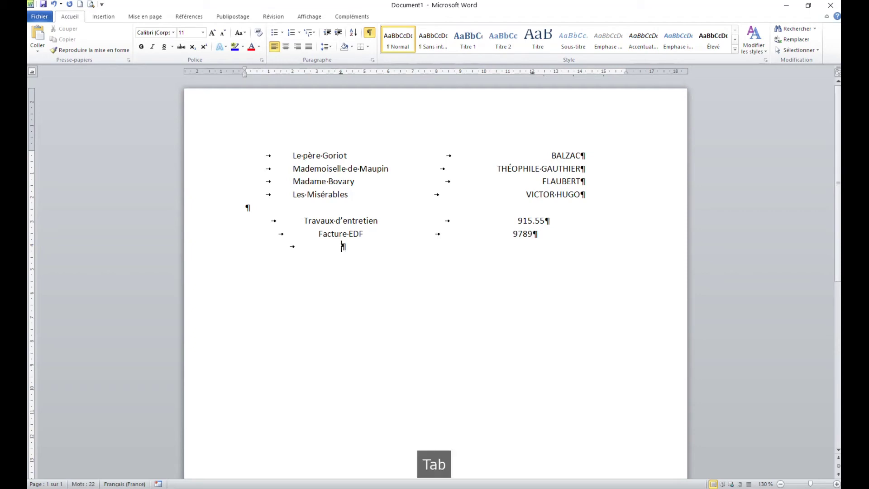
text(Fra)
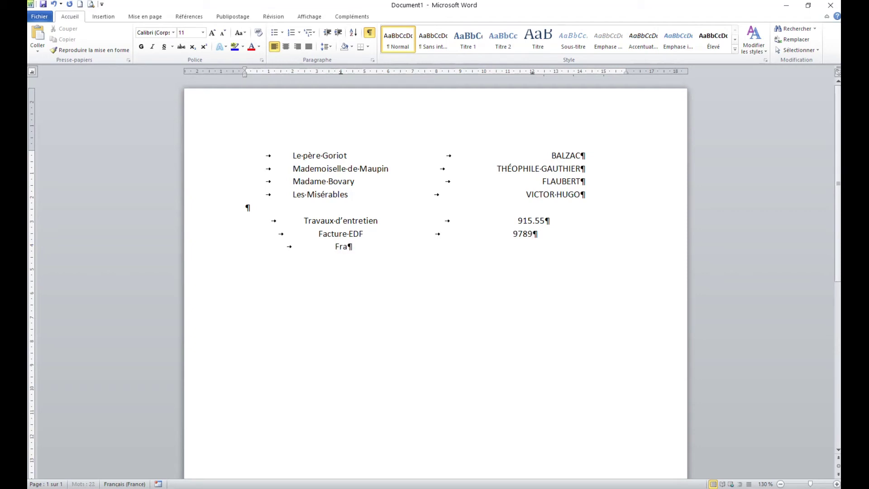
text(is divers)
key(Tab)
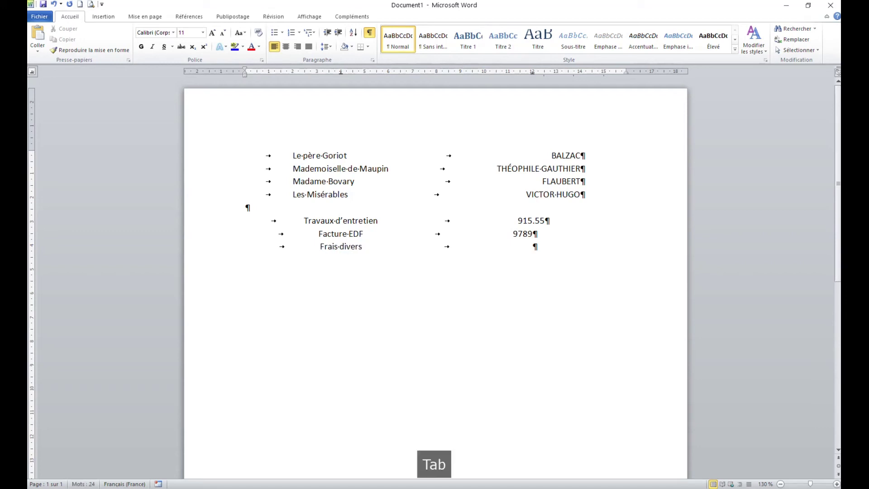
text(95.25)
Add a fourth expense line with "Chauffage" at the centred tab stop and 27225.60 at the decimal tab stop
key(Return)
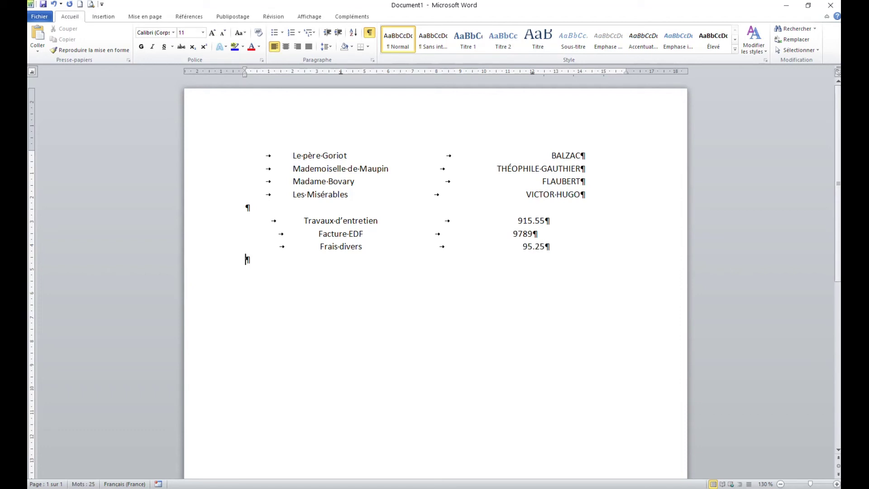
key(Tab)
text(Chauffage)
key(Tab)
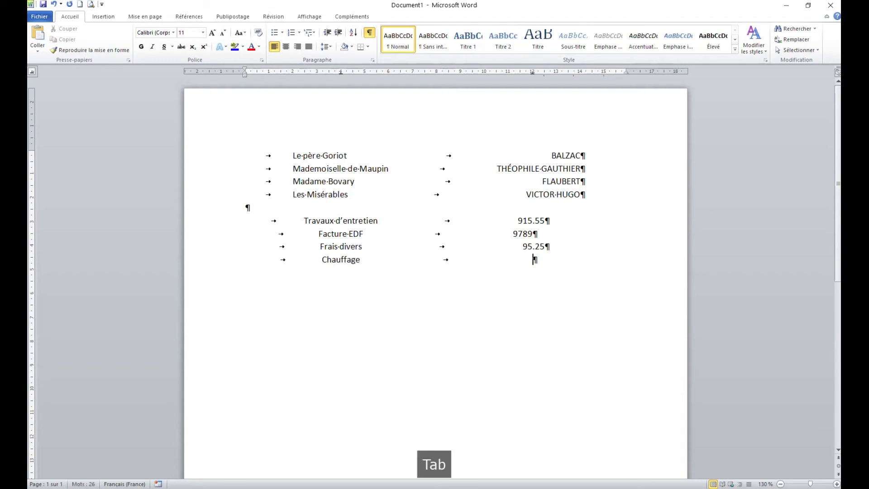
text(27225.60)
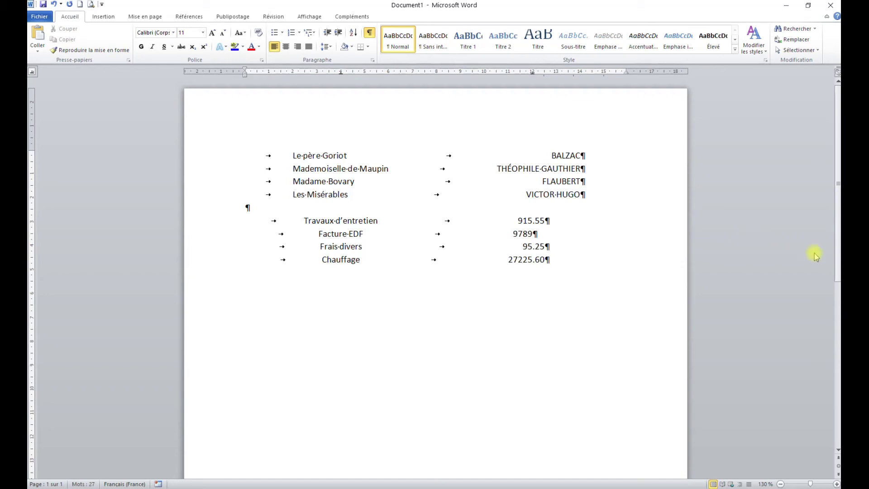
Apply dotted leaders (style 2) to the 12 cm decimal tab stop across all four expense lines
drag(210, 222, 225, 261)
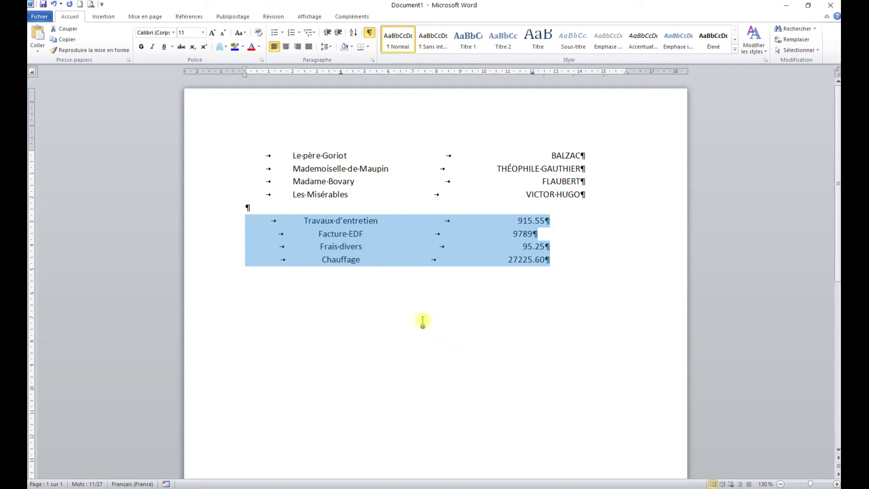
click(32, 72)
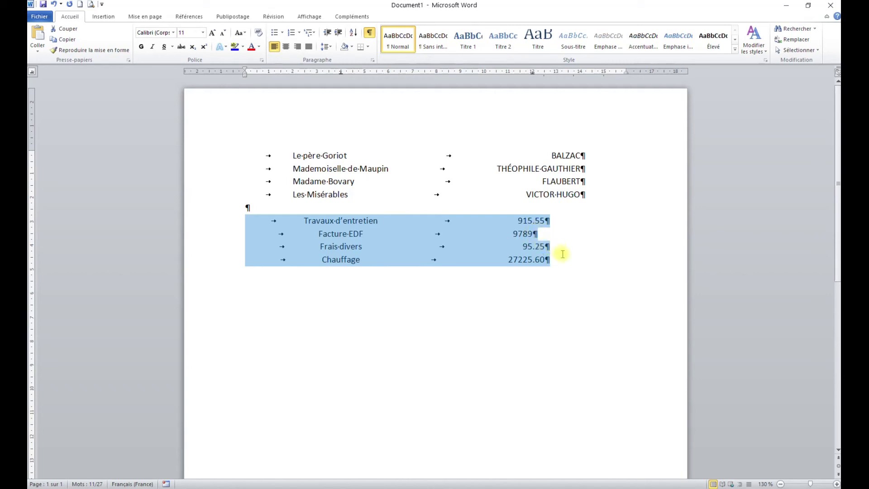
double_click(533, 73)
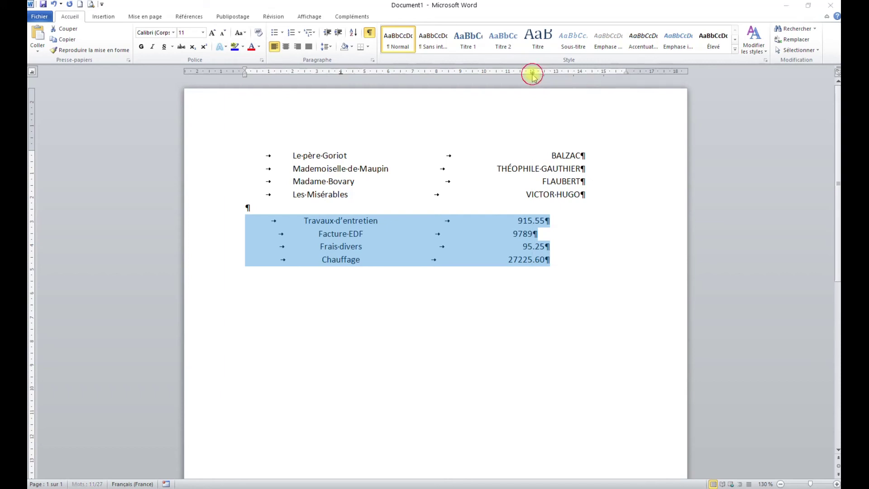
drag(428, 166, 385, 149)
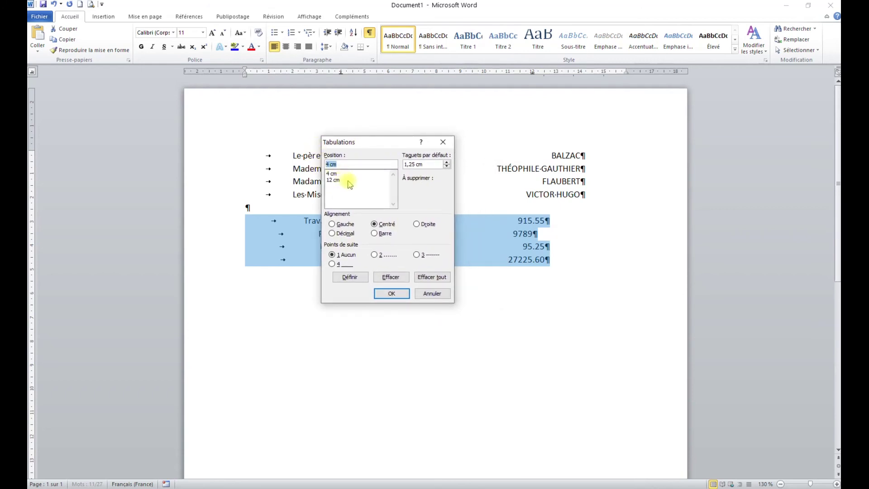
drag(387, 143, 387, 288)
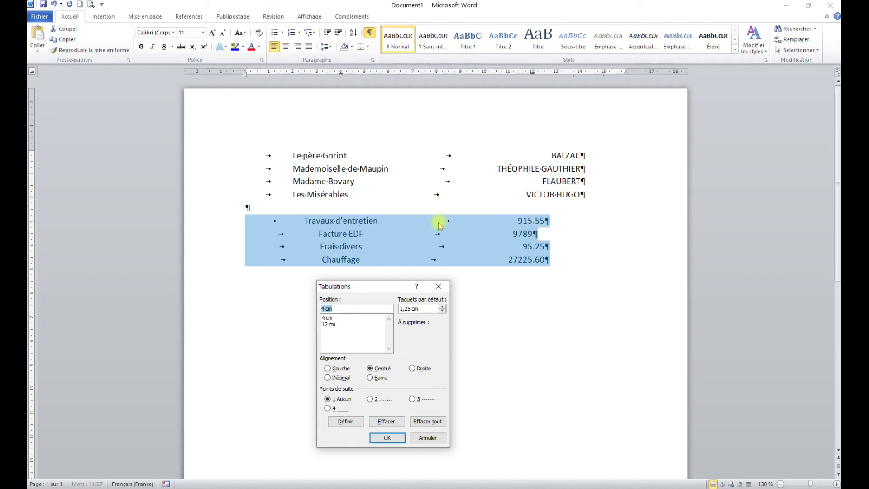
click(379, 282)
drag(378, 281, 360, 230)
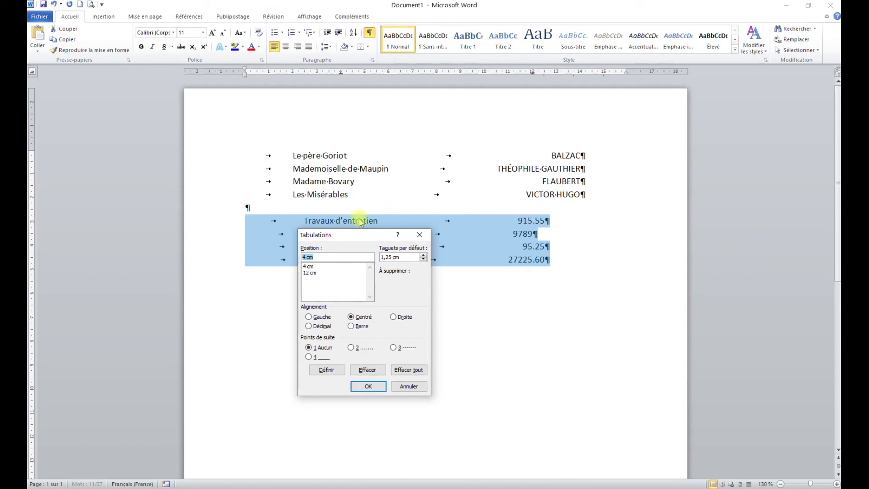
click(312, 273)
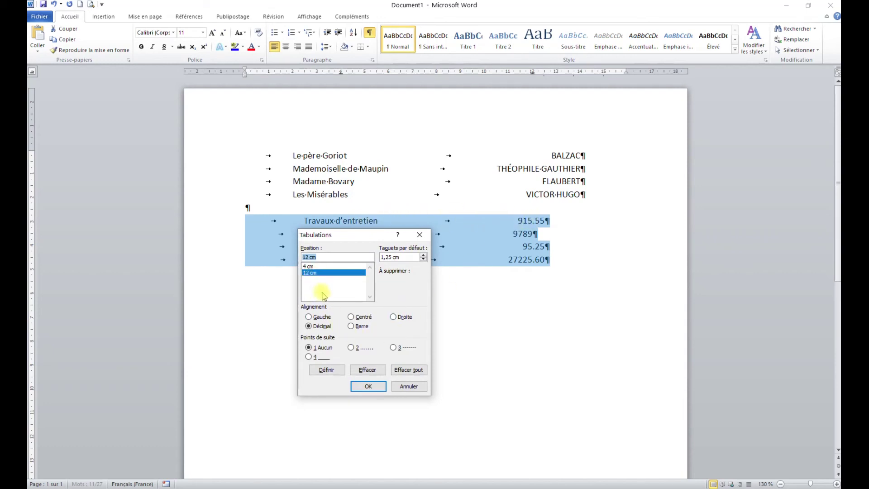
click(351, 348)
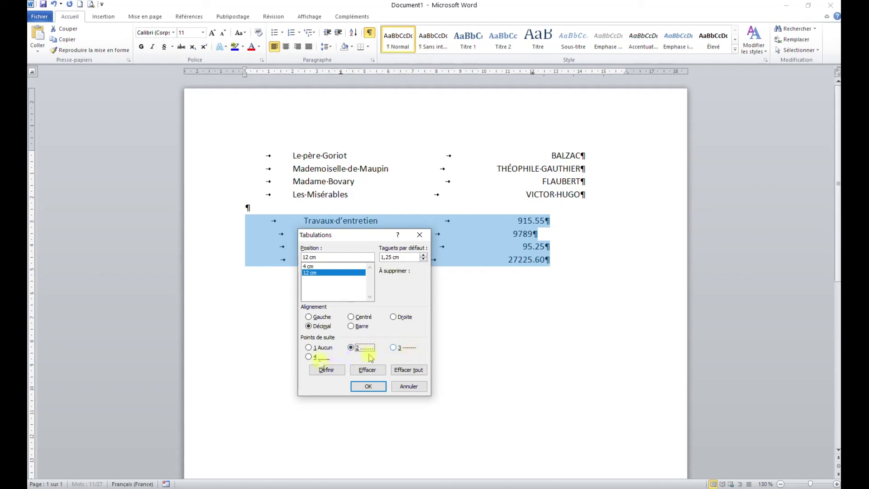
click(368, 386)
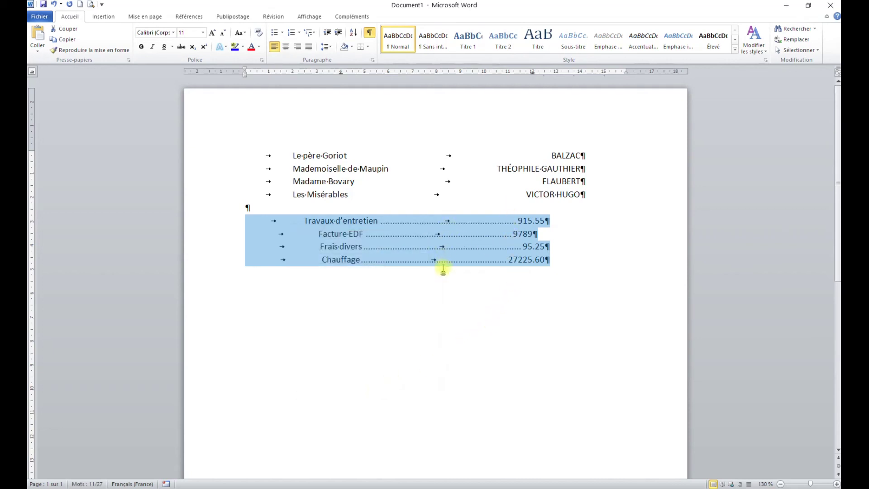
click(523, 259)
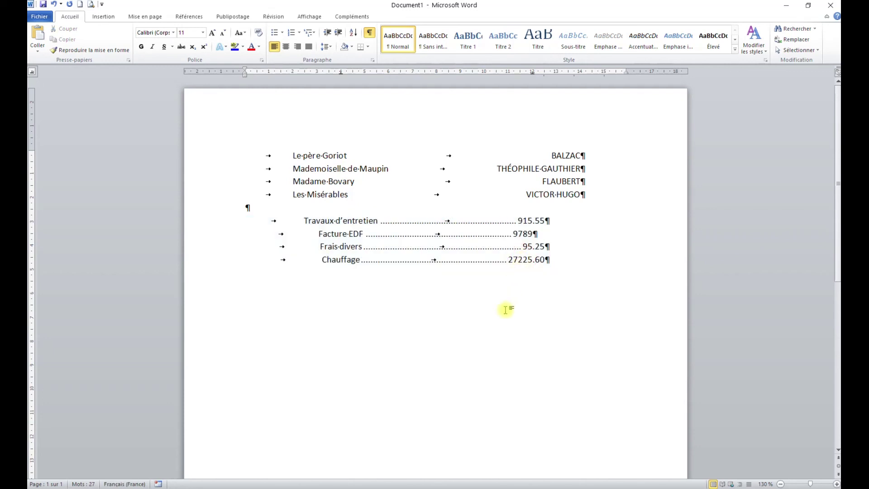
Review the picture on the second page illustrating left, centred, right and decimal tab alignments
click(568, 262)
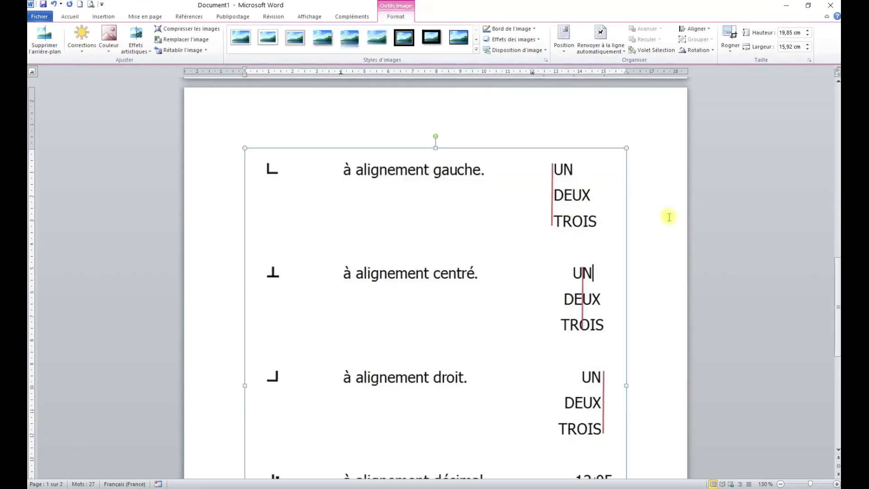
scroll(669, 218, down, 1)
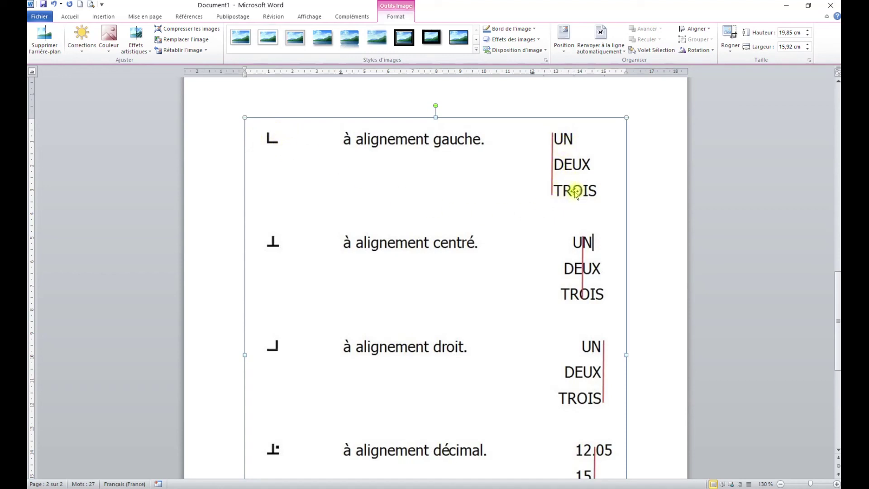
scroll(556, 218, down, 3)
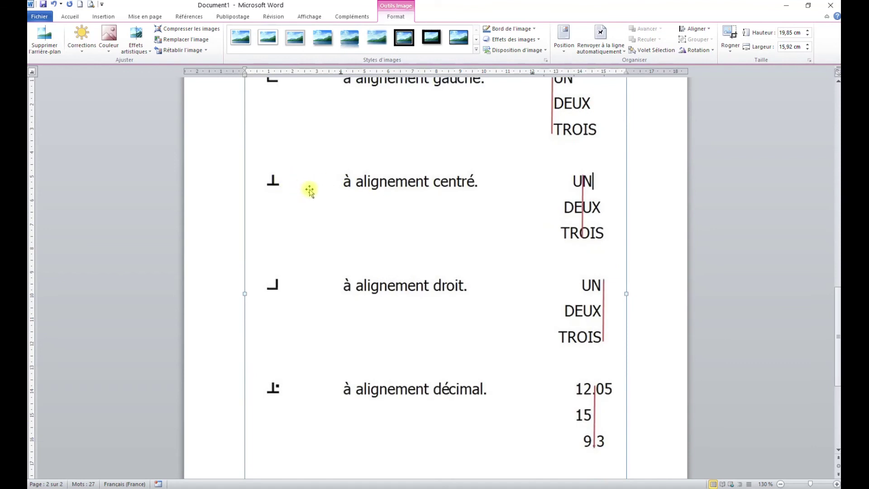